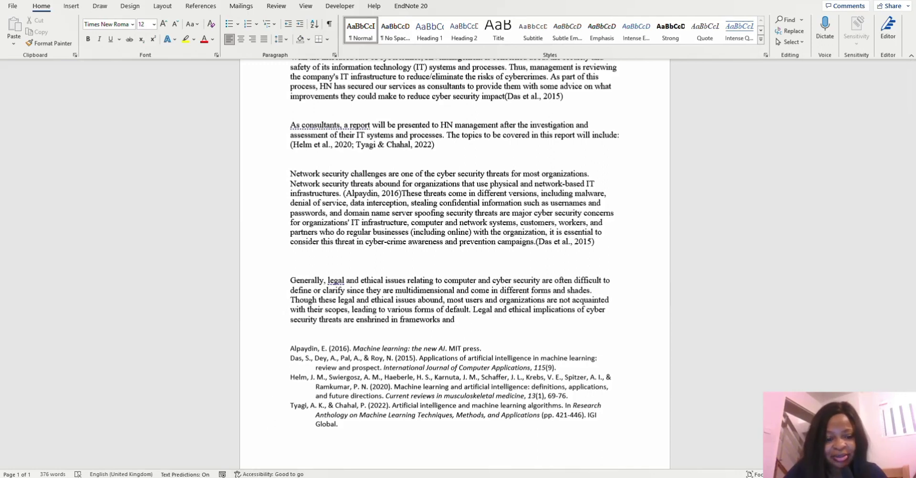
Download the EndNote (.enw) citation for Balyen & Peto's 2019 article from Google Scholar
left_click(238, 444)
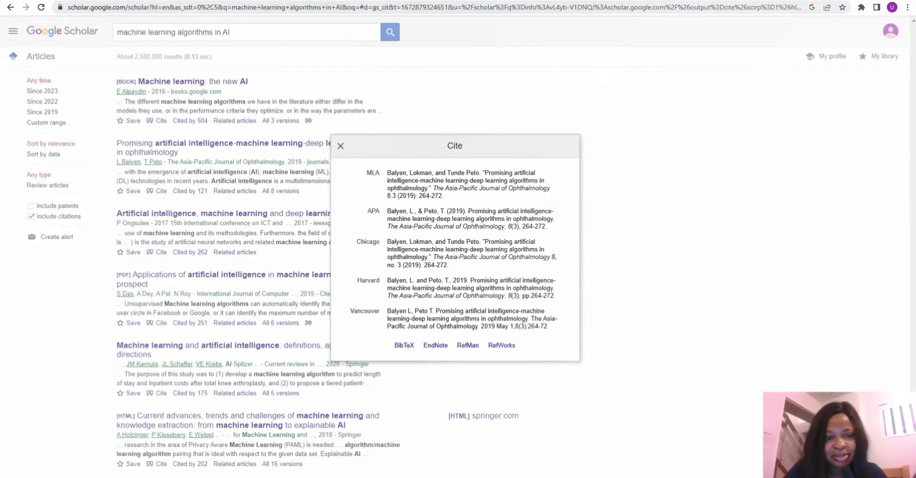
left_click(341, 146)
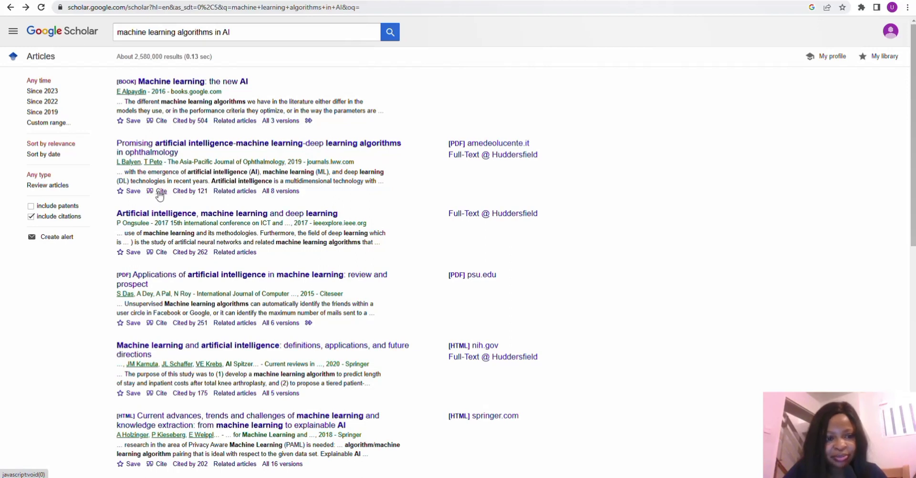
left_click(160, 191)
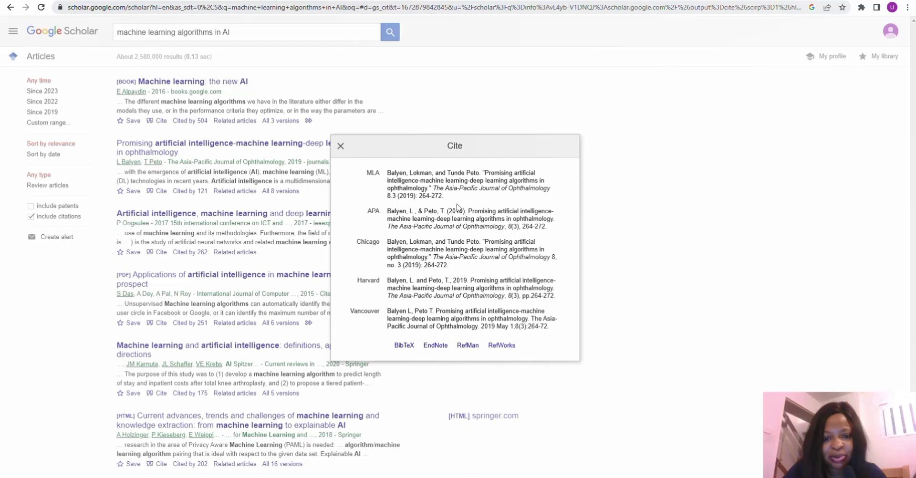
left_click(436, 346)
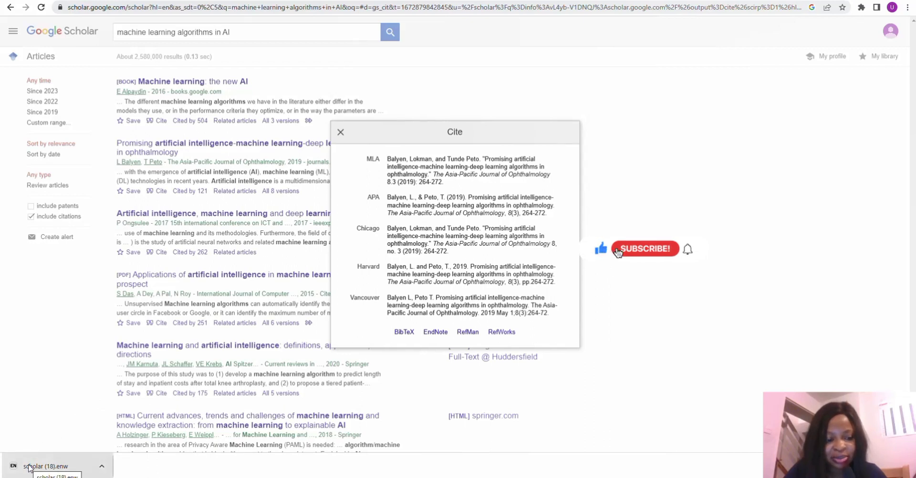
Import the .enw file into EndNote 20, select the Balyen 2019 reference, and keep APA 7th style
left_click(29, 466)
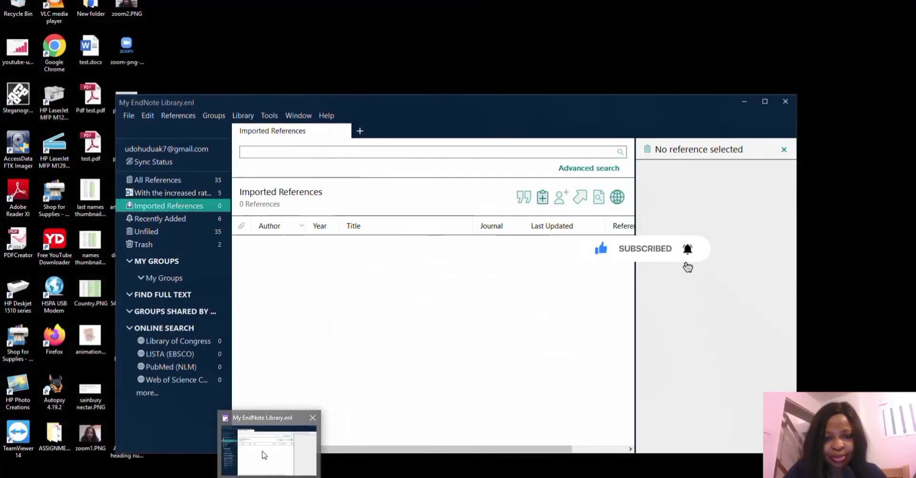
left_click(264, 456)
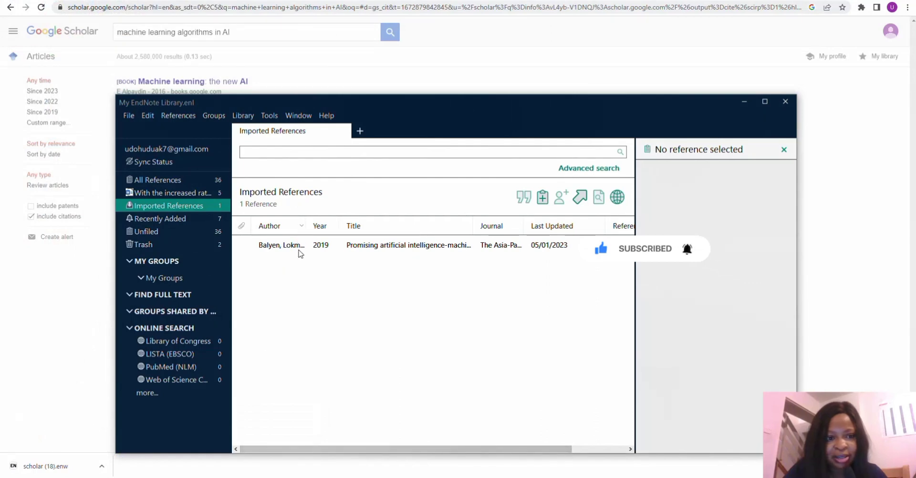
left_click(371, 247)
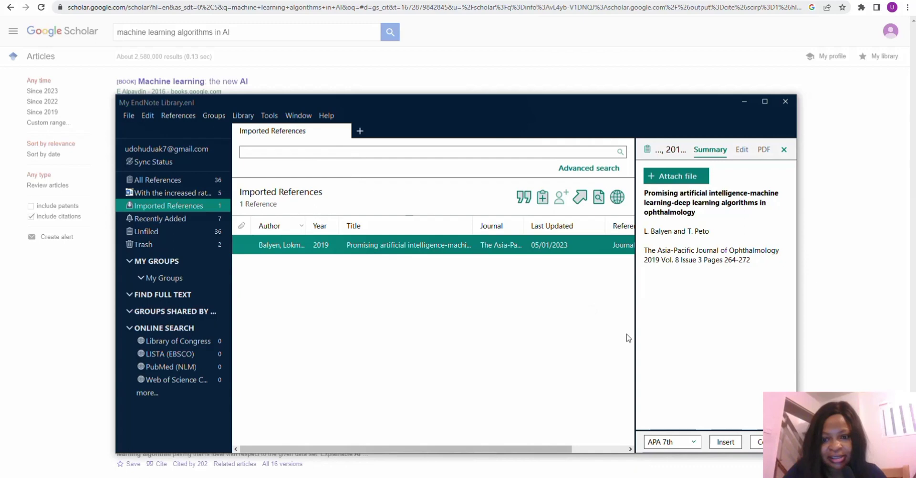
left_click(685, 443)
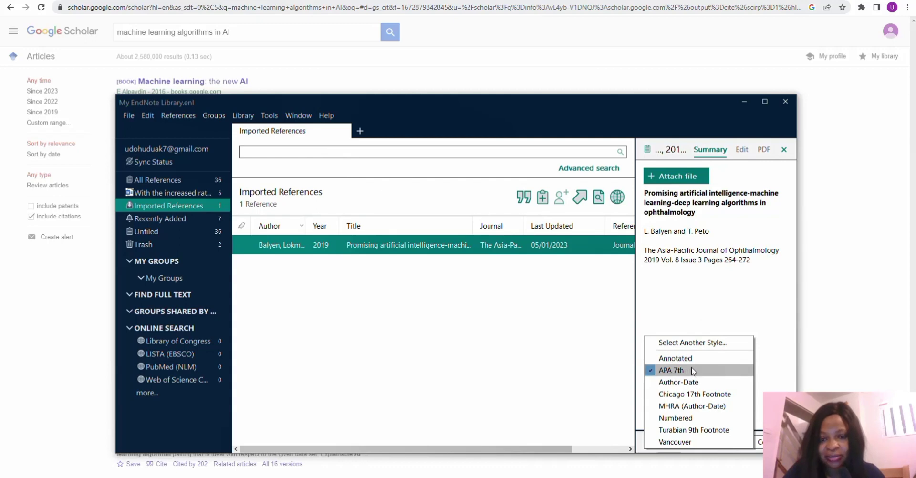
left_click(681, 323)
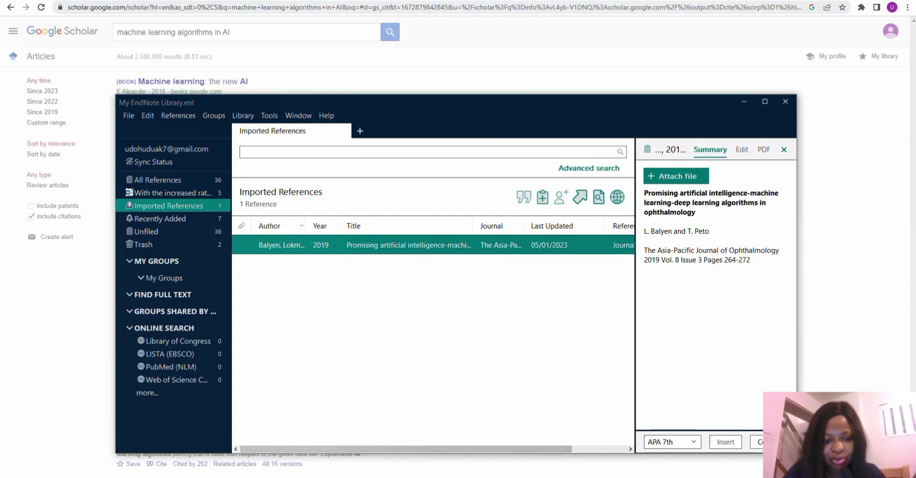
Insert the selected EndNote citation (Balyen & Peto, 2019) after "default." in the Word report
left_click(229, 427)
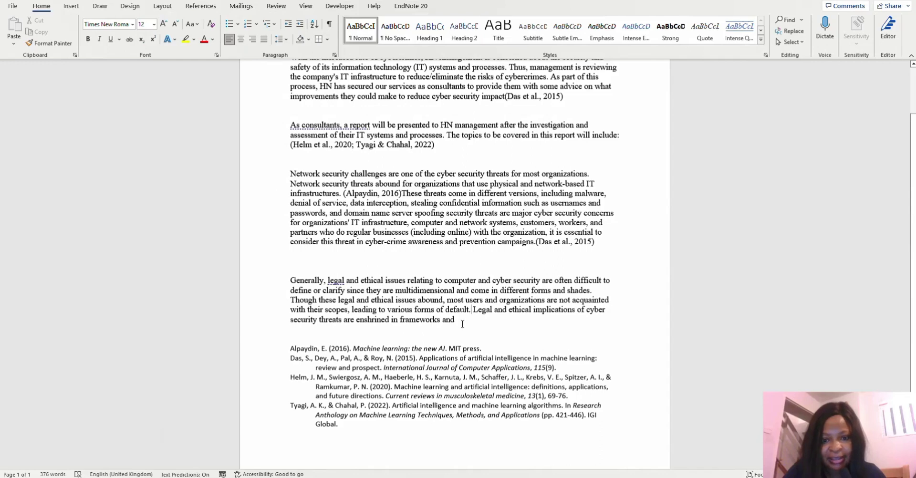
left_click(471, 309)
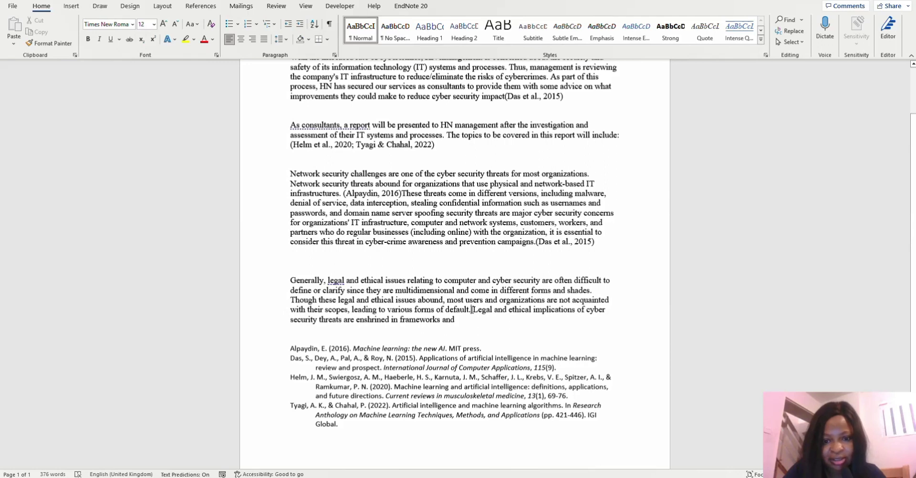
left_click(406, 7)
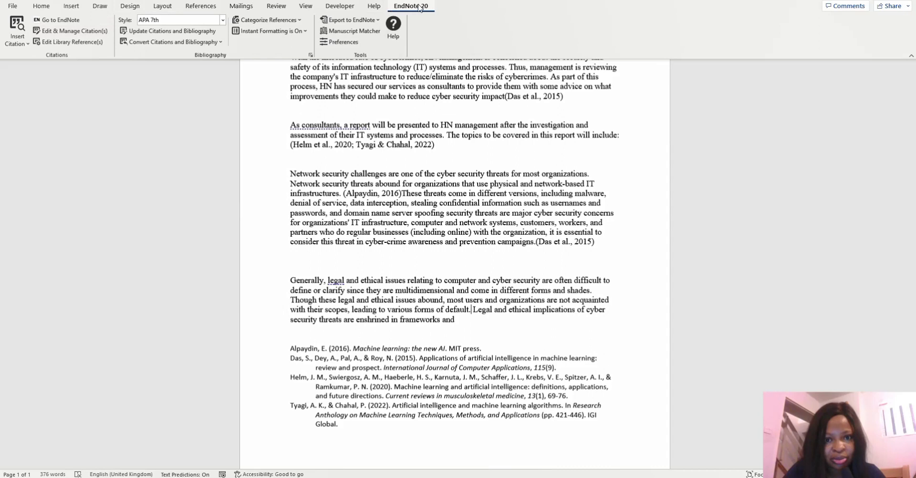
left_click(25, 45)
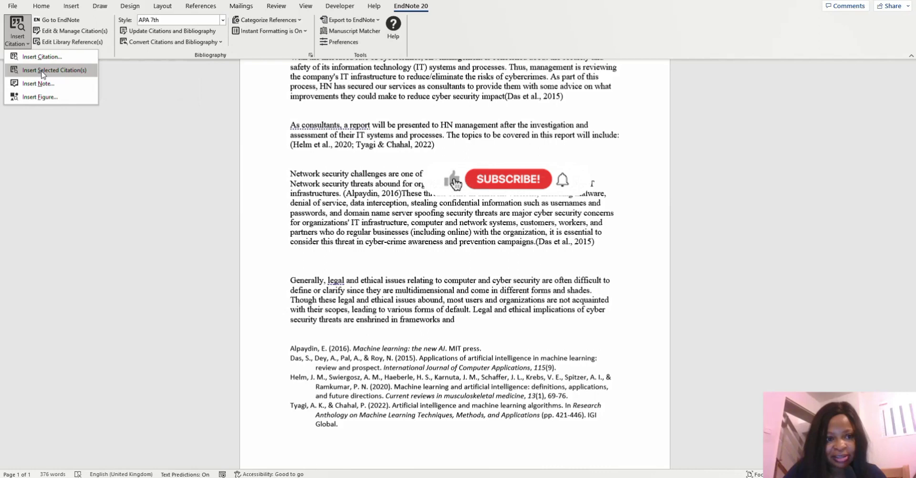
left_click(43, 74)
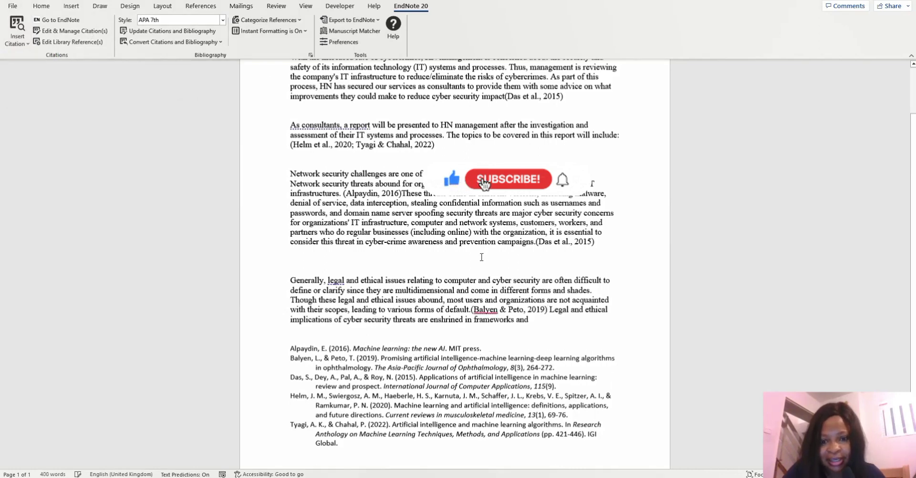